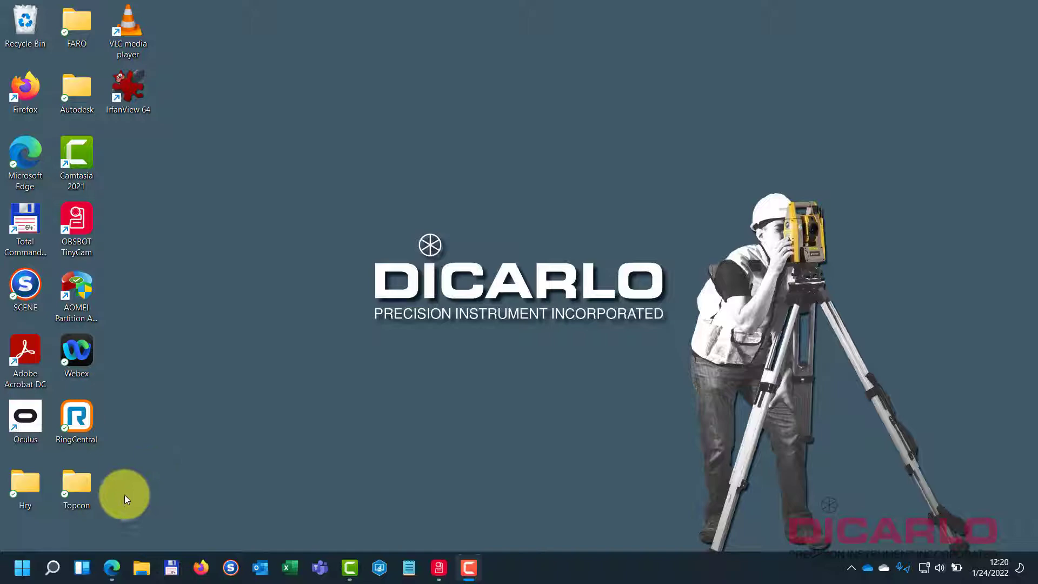
Step: Bring the SOKKIA Global Portal window forward and open Sokkia Care on the Americas / Oceania site
mouse_move(107, 572)
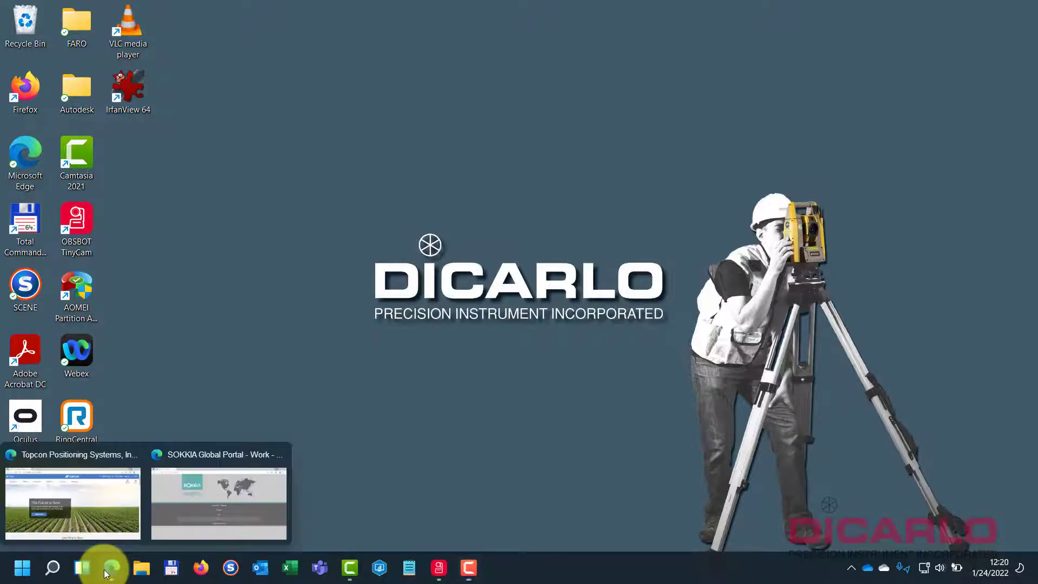
click(101, 498)
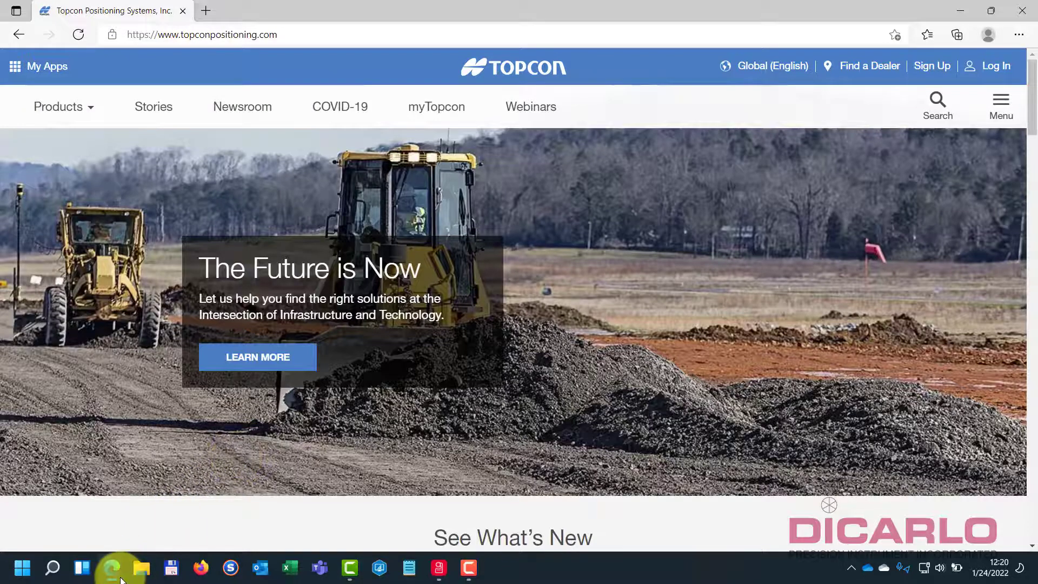
mouse_move(120, 578)
click(236, 493)
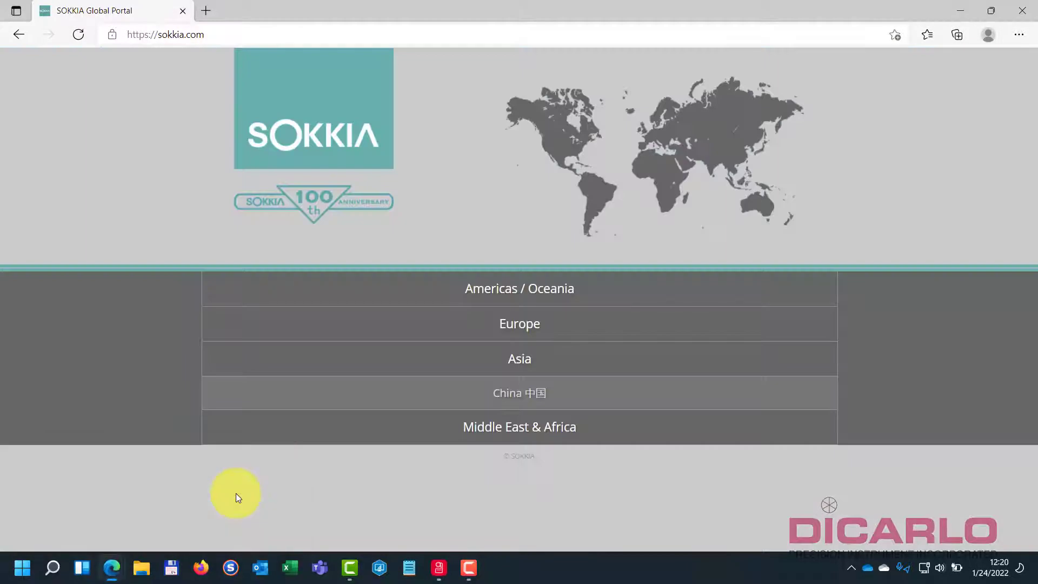
click(529, 296)
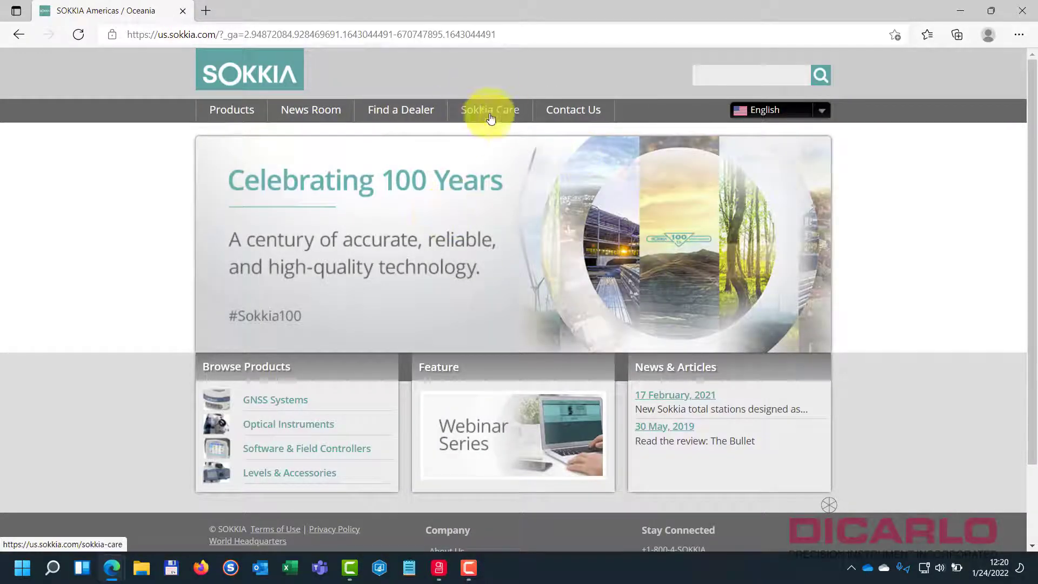
click(472, 119)
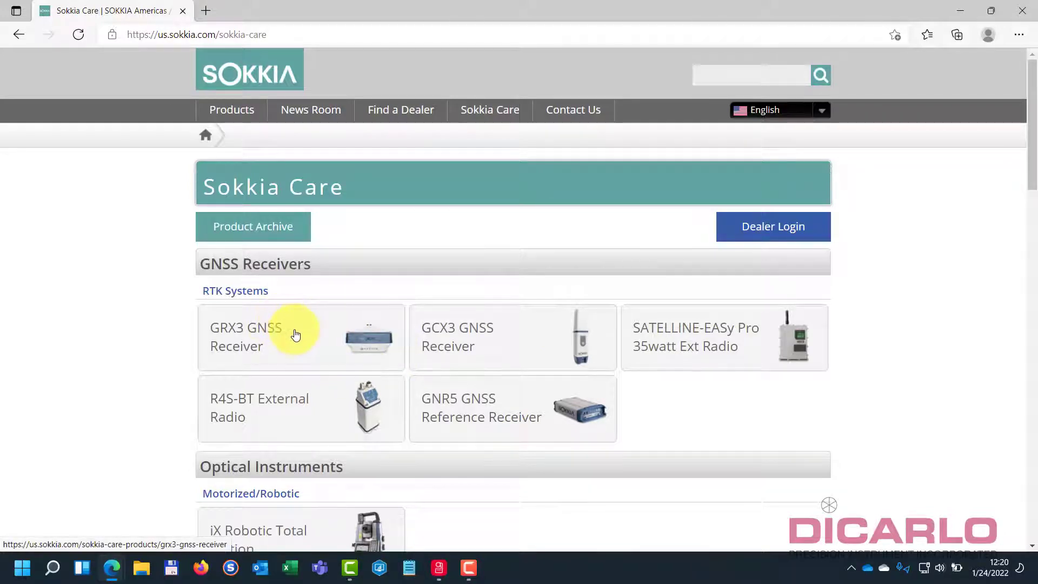
Step: Open the GRX3 GNSS Receiver page and scroll through its manuals and firmware updates, including v5.4.0
click(295, 335)
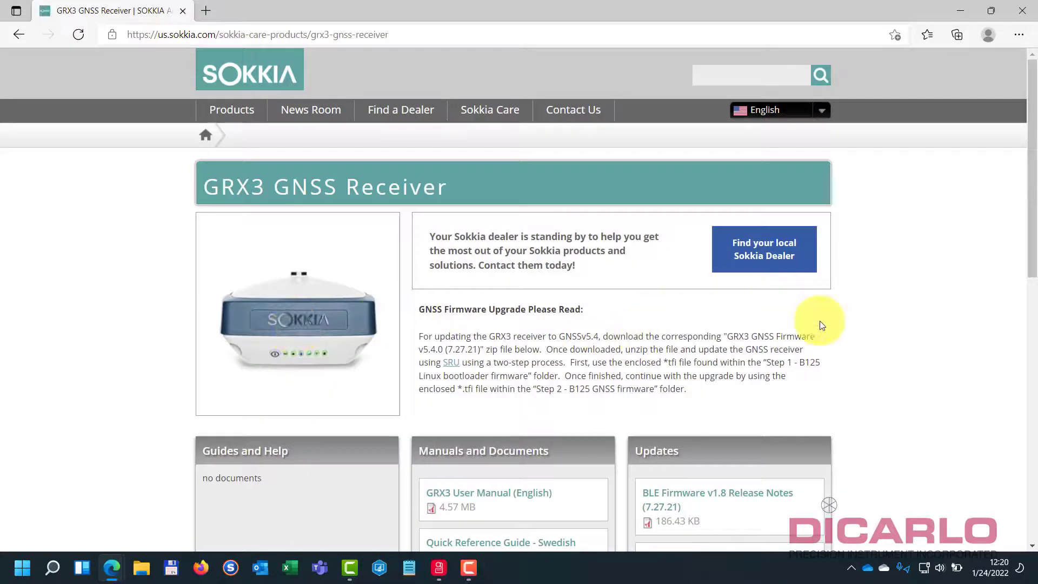
scroll(893, 362, down, 1)
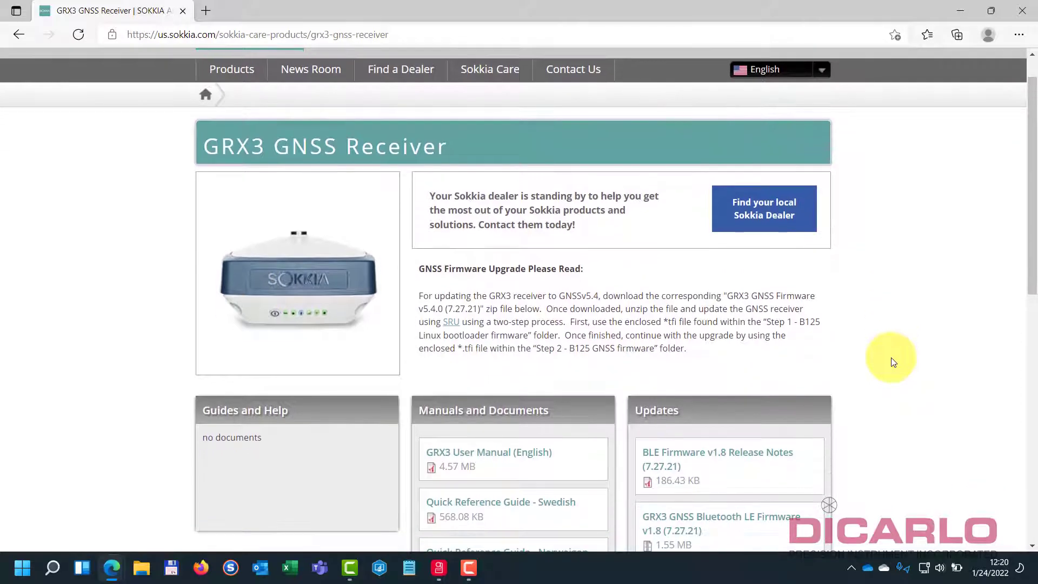
scroll(892, 362, down, 1)
scroll(892, 362, down, 4)
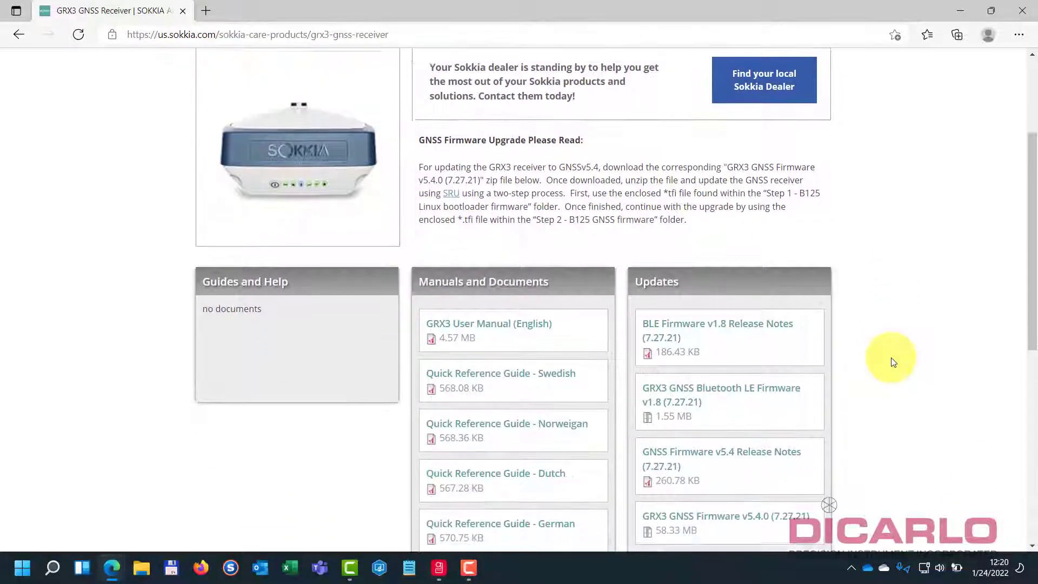
scroll(892, 363, down, 2)
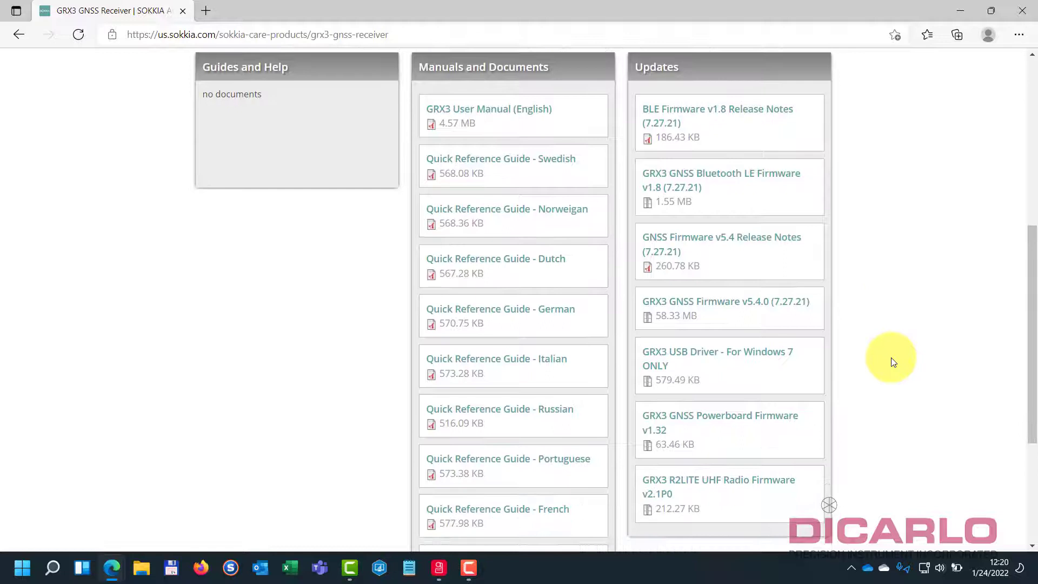
scroll(893, 362, up, 1)
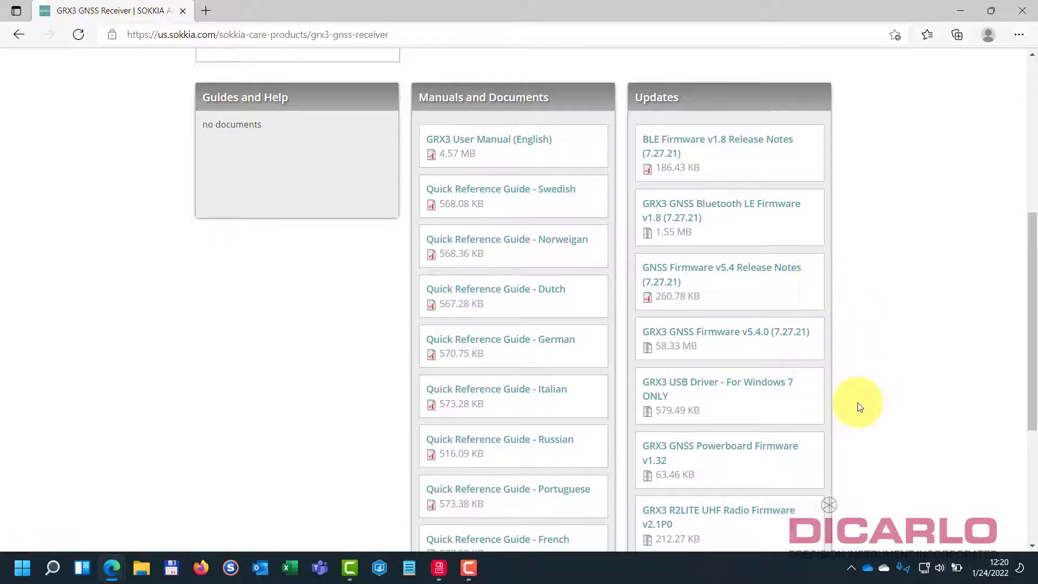
scroll(859, 406, down, 2)
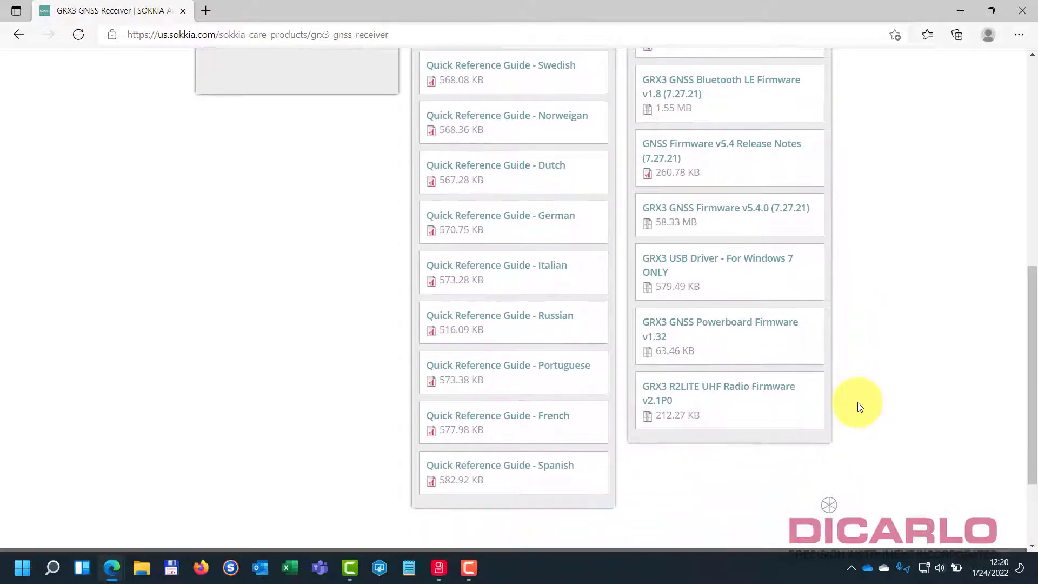
scroll(859, 406, up, 2)
scroll(858, 406, up, 1)
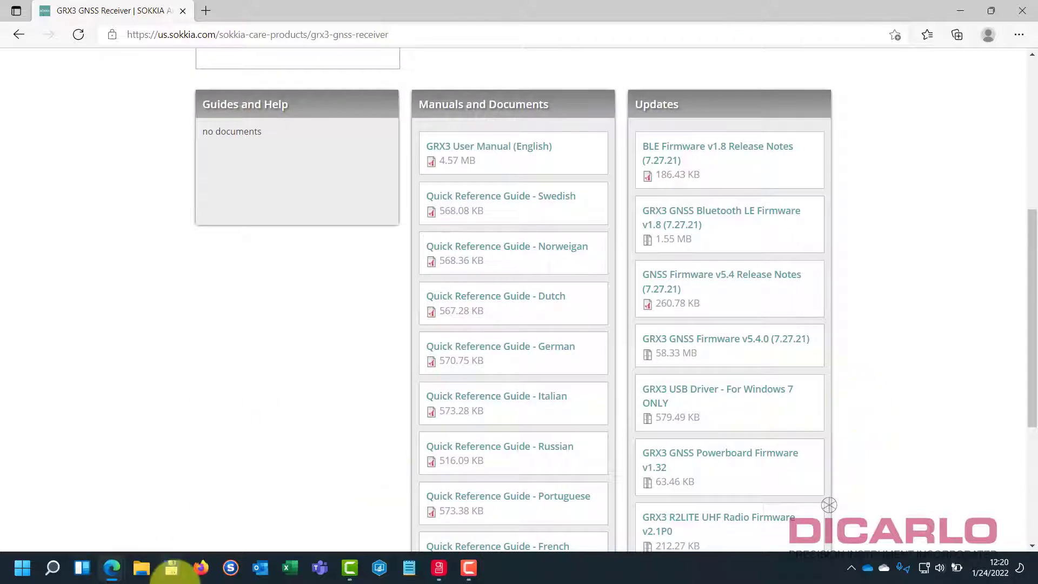
Step: Switch to the Topcon window and log in with the saved e-mail and the account password
click(112, 565)
click(97, 517)
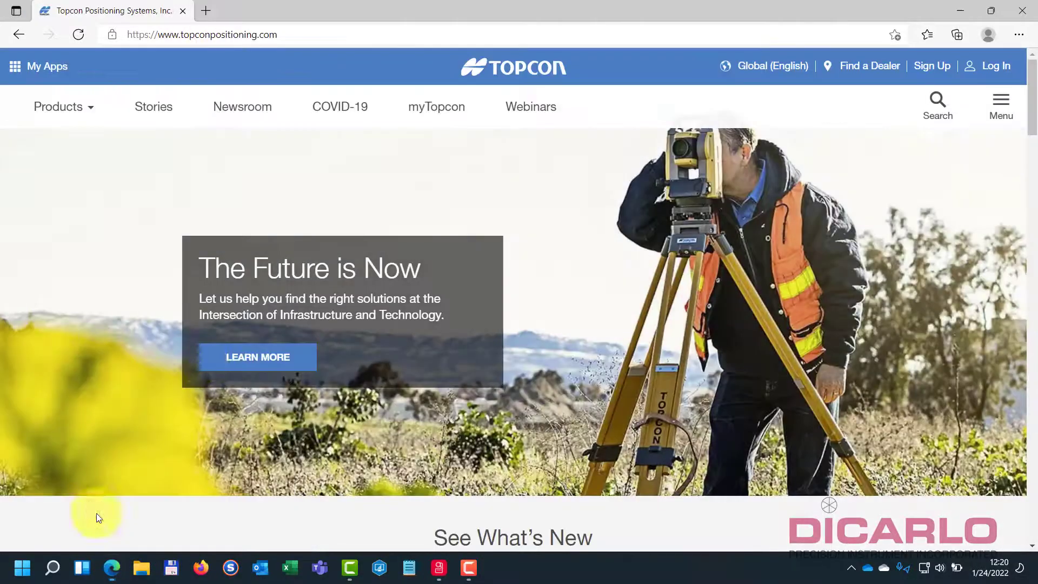
click(1003, 68)
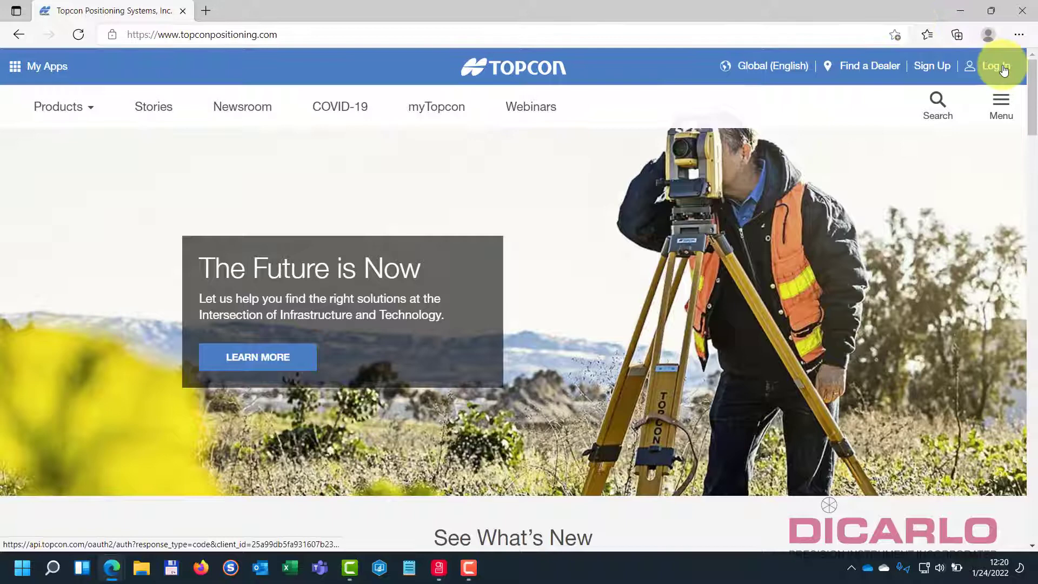
click(347, 278)
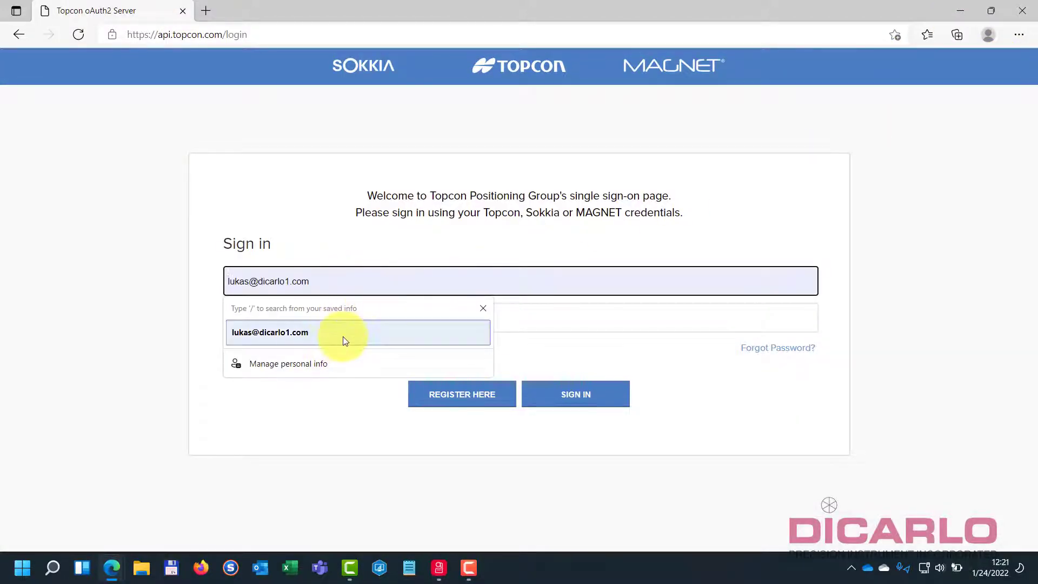
click(373, 333)
click(358, 318)
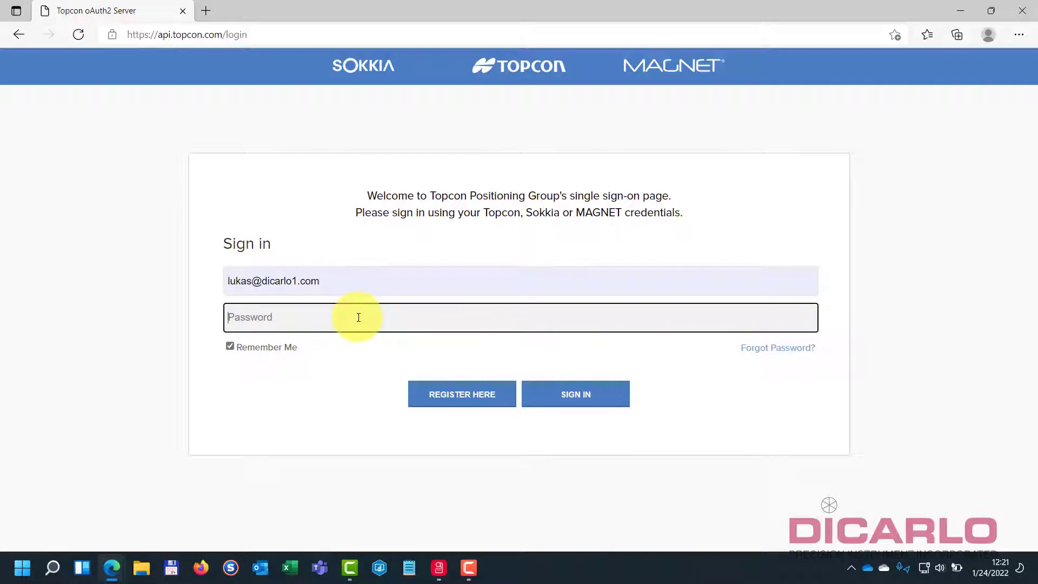
text(••••••••)
key(Return)
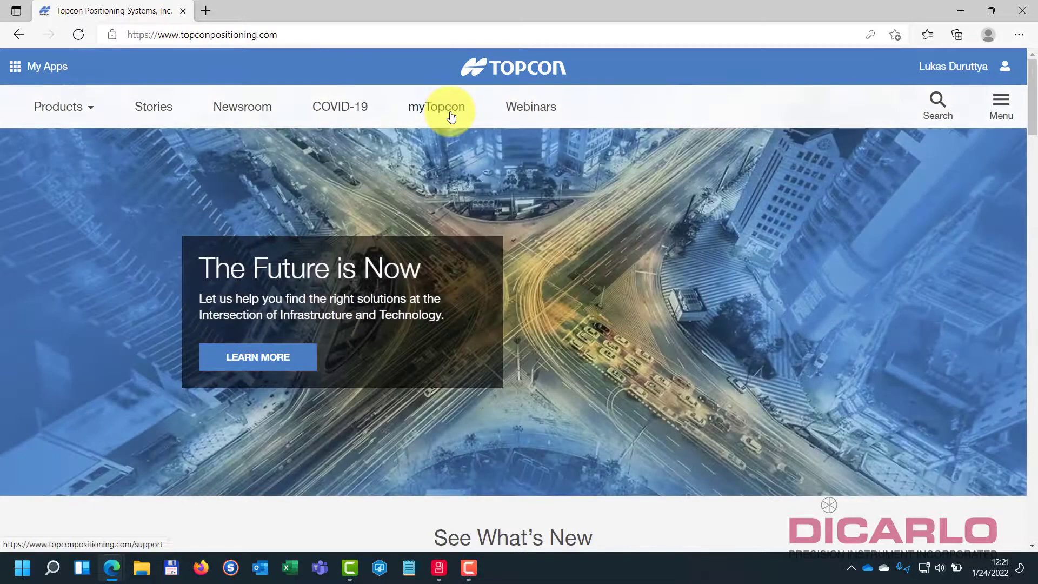
Step: In myTopcon, scroll through the HiPer VR firmware list and note GNSS firmware version 5.4
click(452, 115)
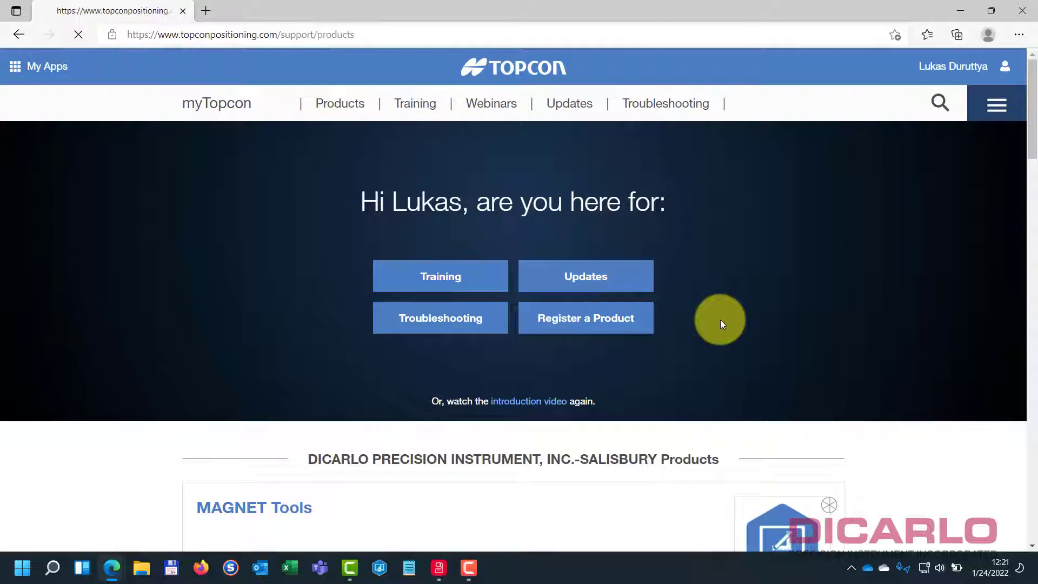
scroll(720, 319, down, 2)
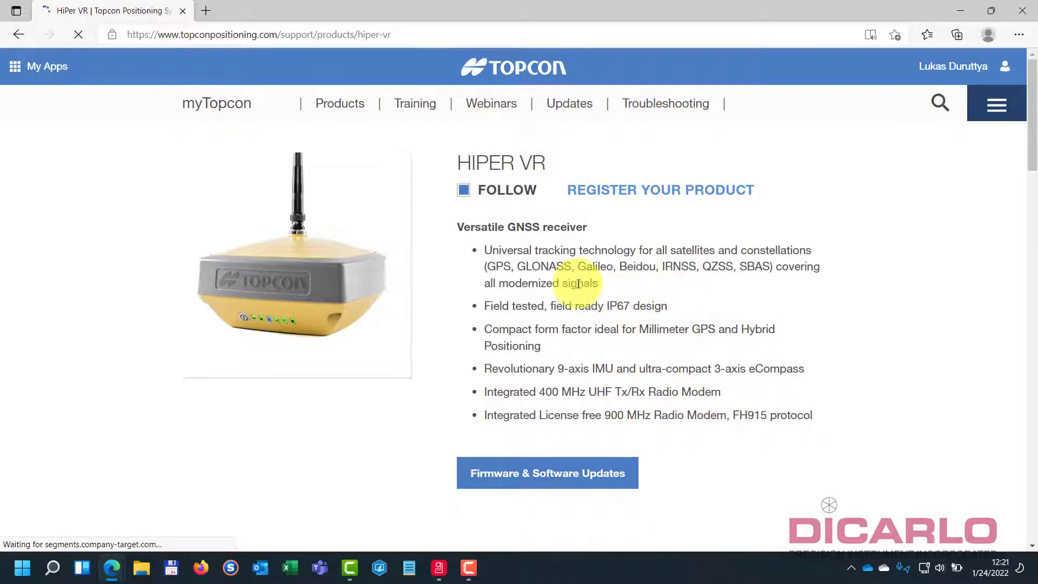
scroll(661, 295, down, 5)
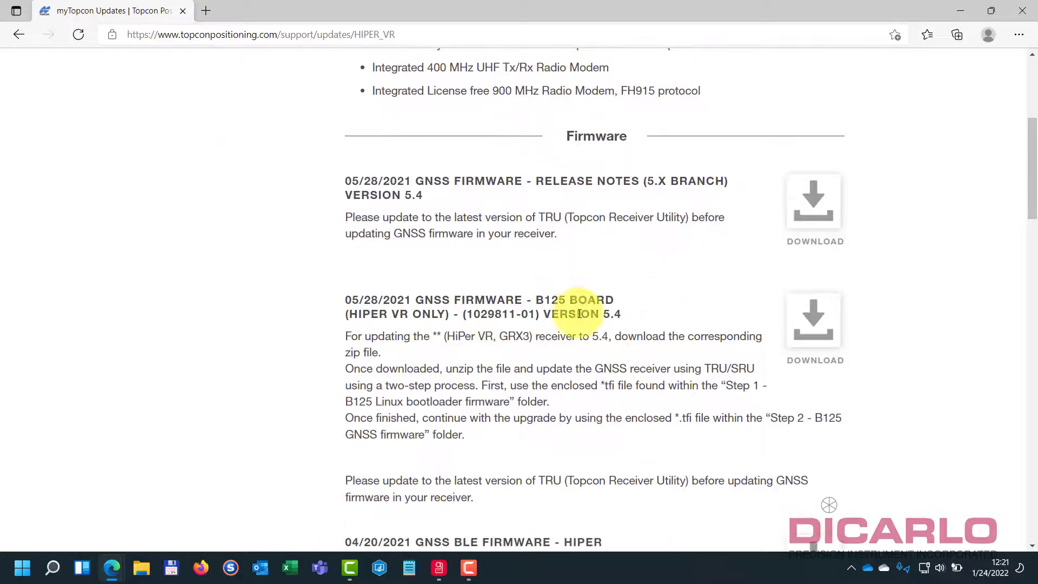
scroll(594, 308, up, 4)
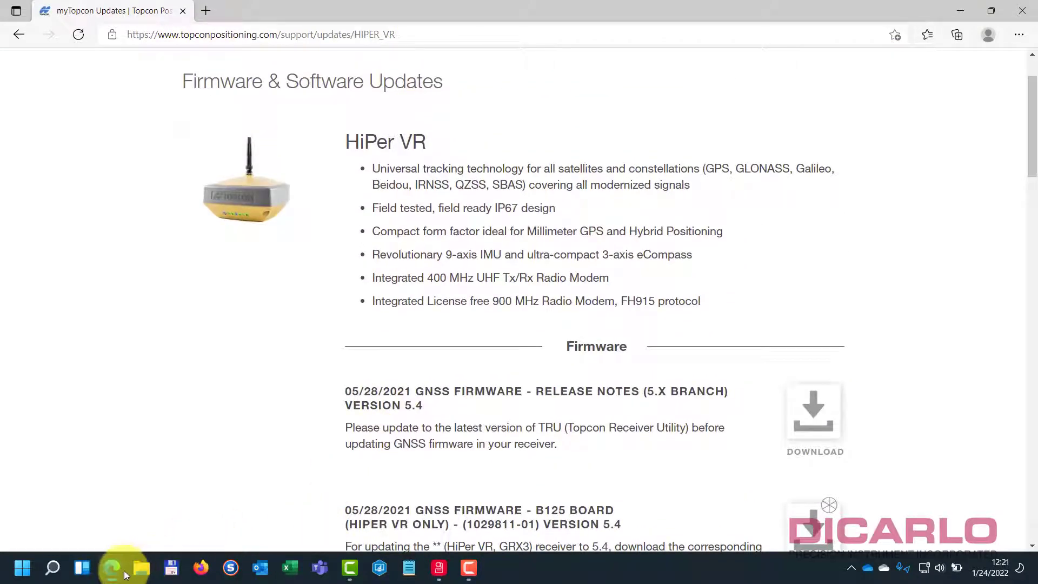
mouse_move(131, 570)
click(213, 520)
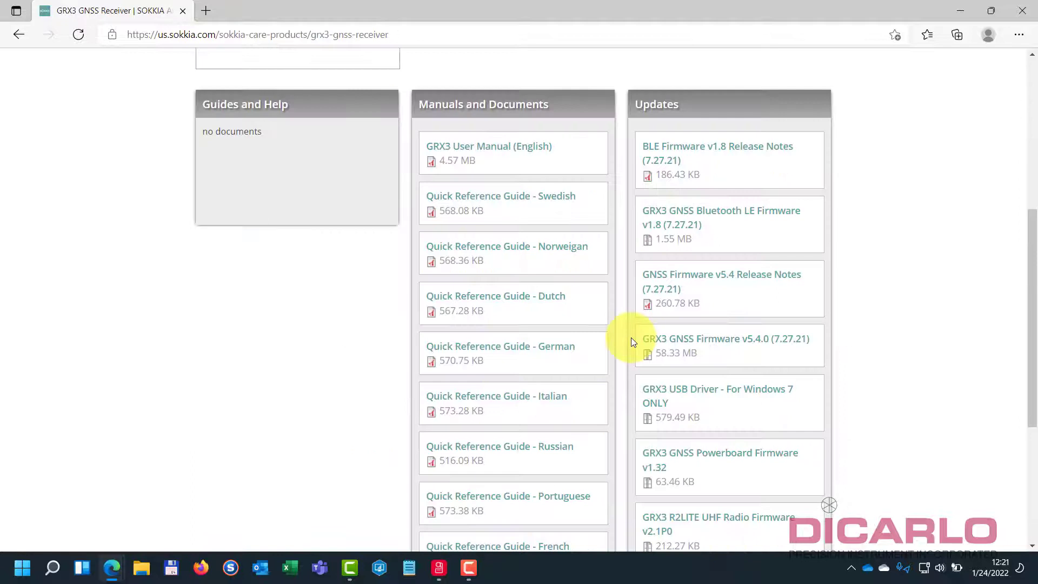
mouse_move(111, 573)
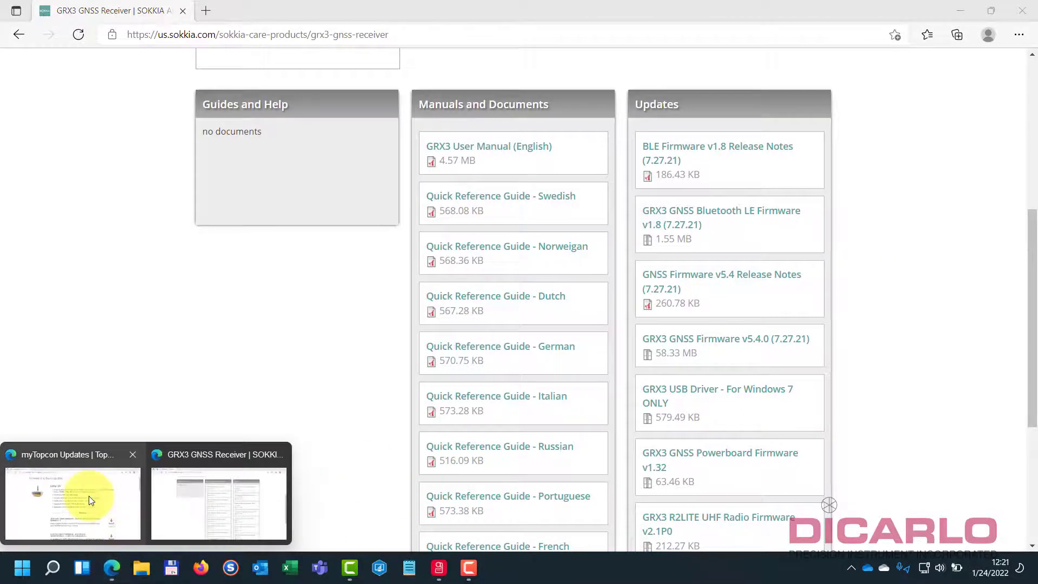
click(106, 512)
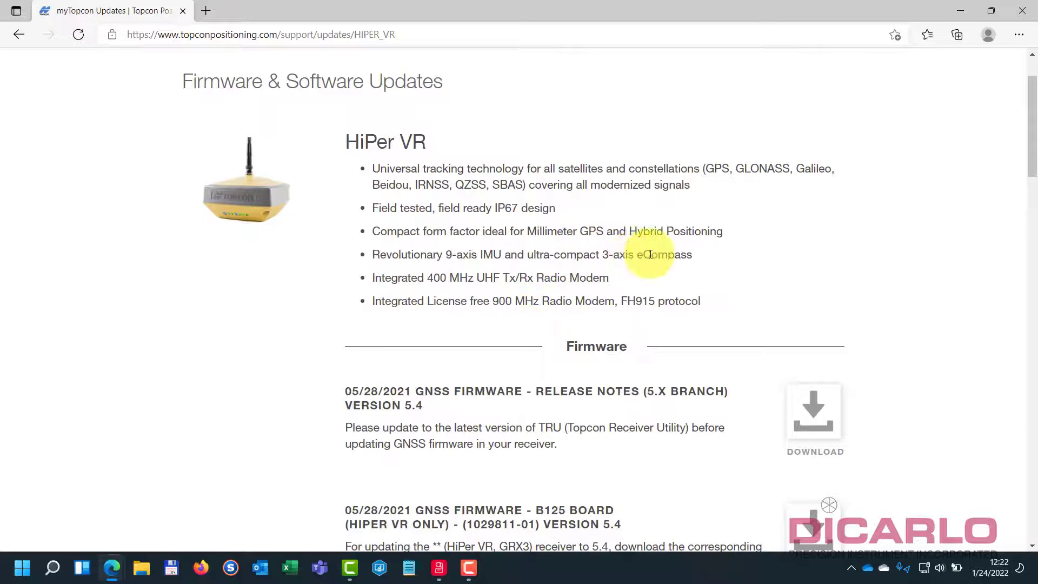
scroll(809, 325, down, 5)
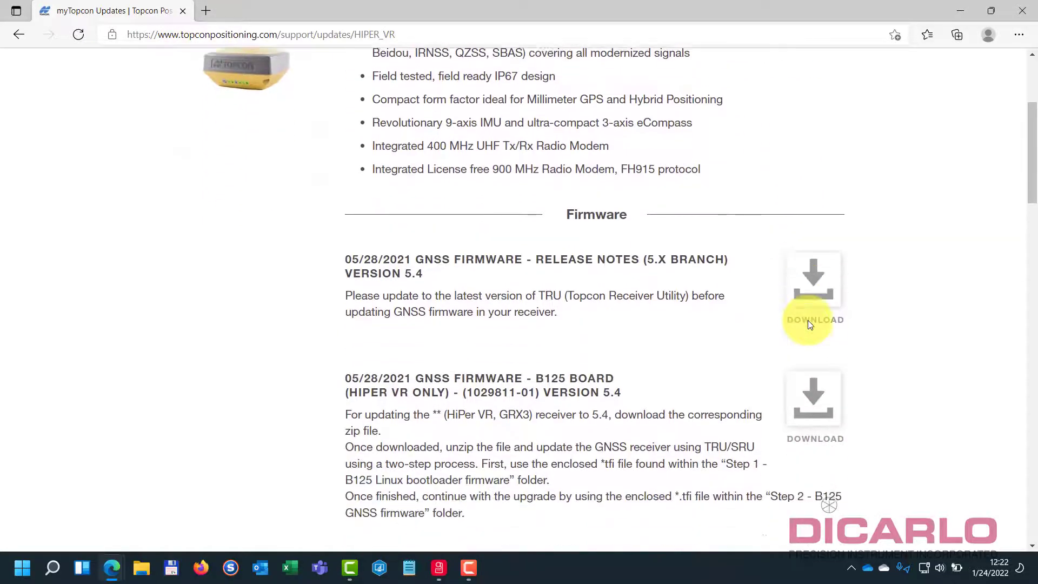
scroll(809, 324, down, 3)
scroll(809, 324, up, 9)
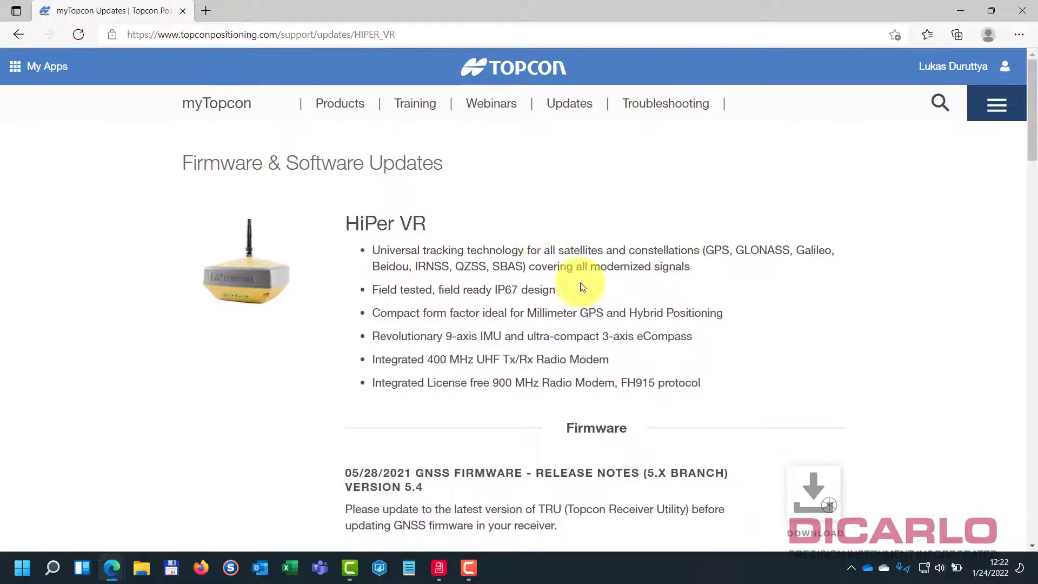
scroll(794, 336, down, 3)
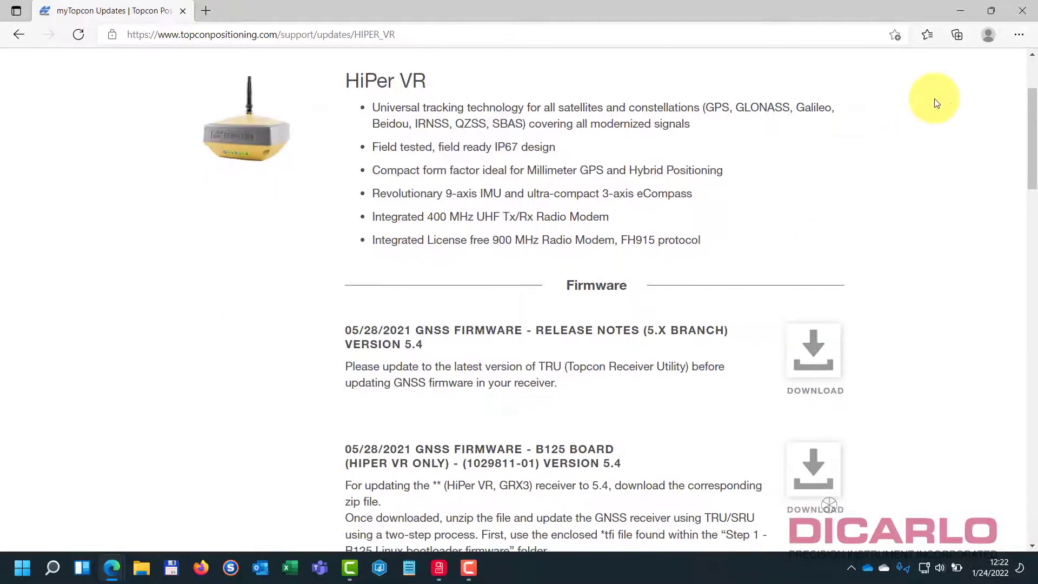
click(958, 12)
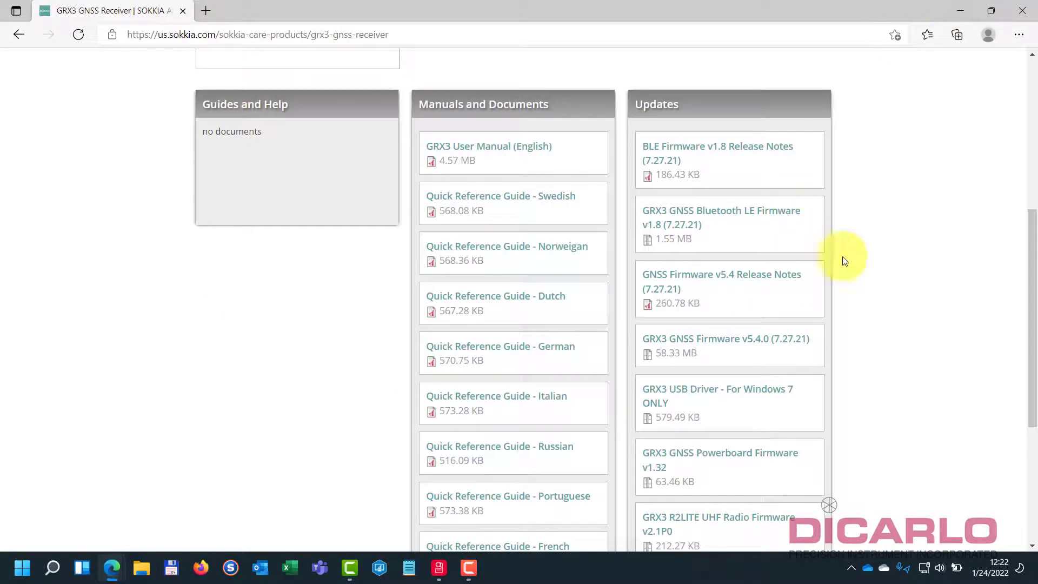
scroll(881, 281, down, 1)
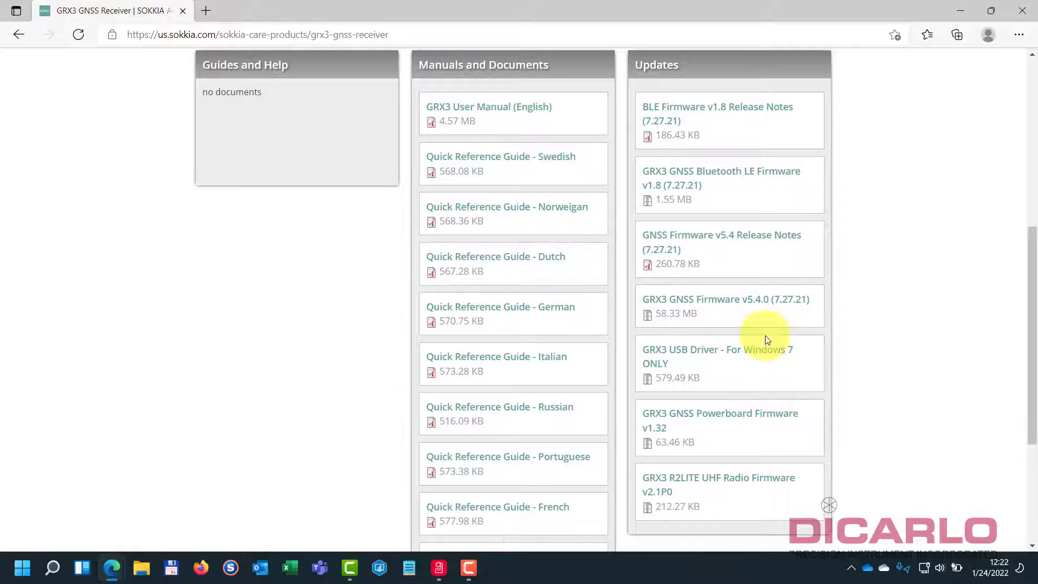
Step: Download the GRX3 USB Driver zip topconnewids.zip and copy topconnewIDs.exe from inside it
click(744, 355)
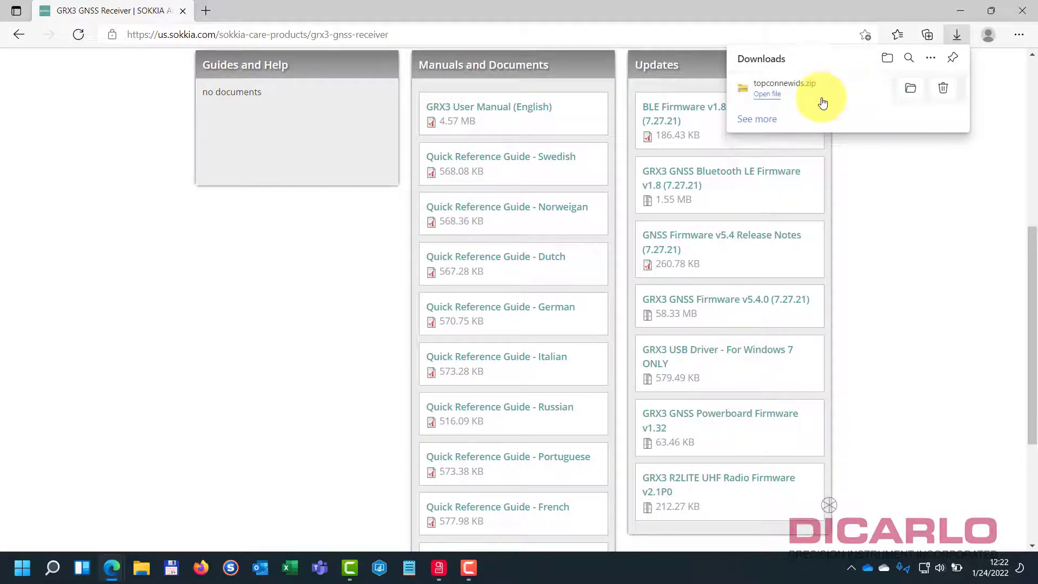
click(764, 95)
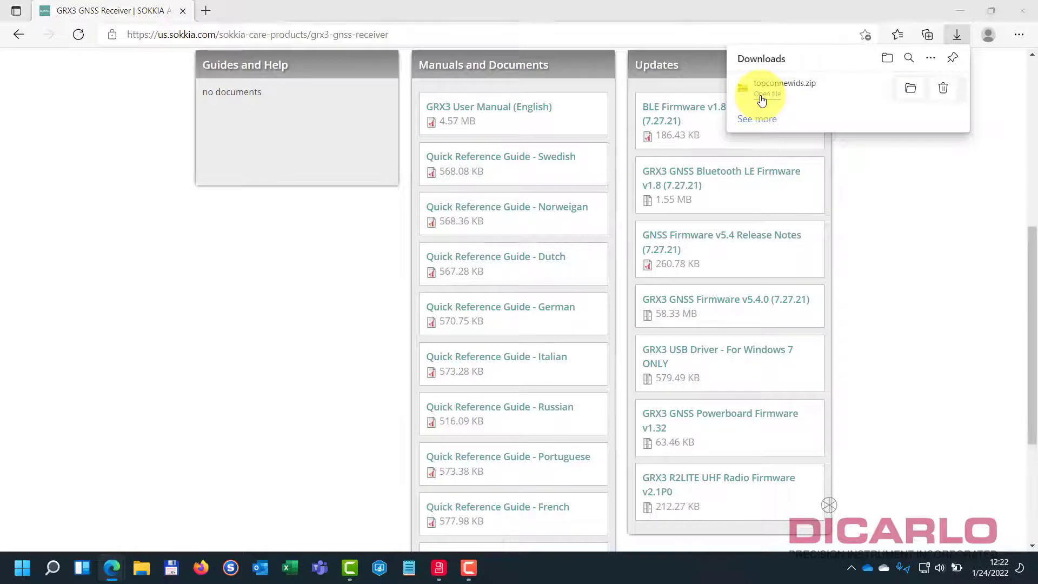
click(288, 210)
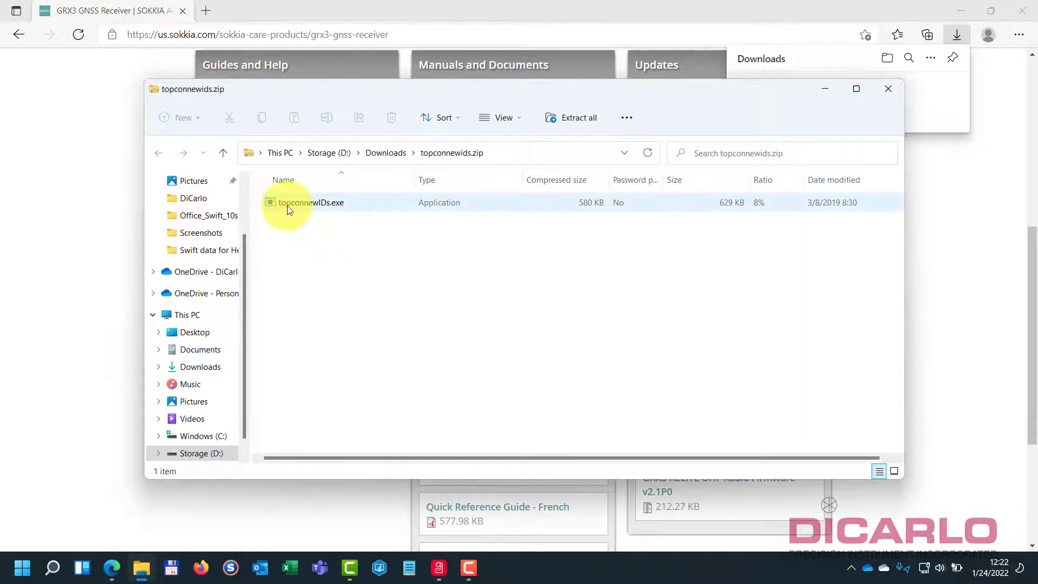
right_click(287, 205)
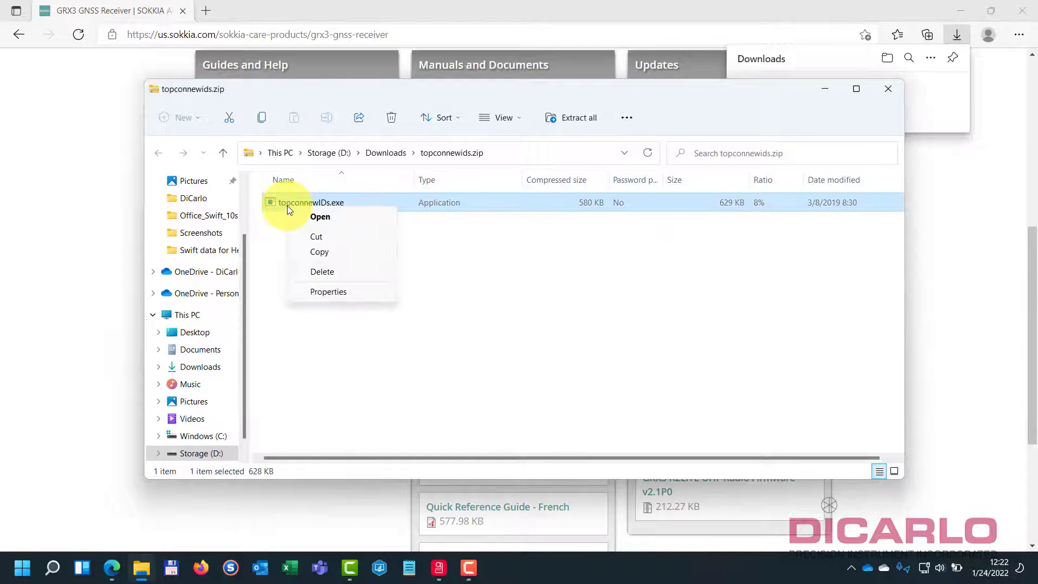
click(326, 252)
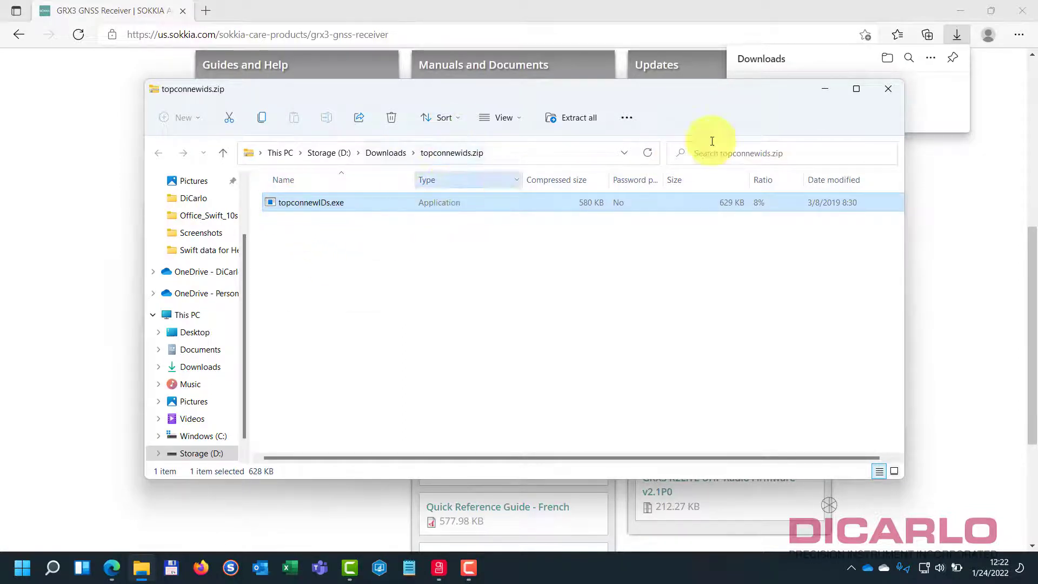
click(829, 87)
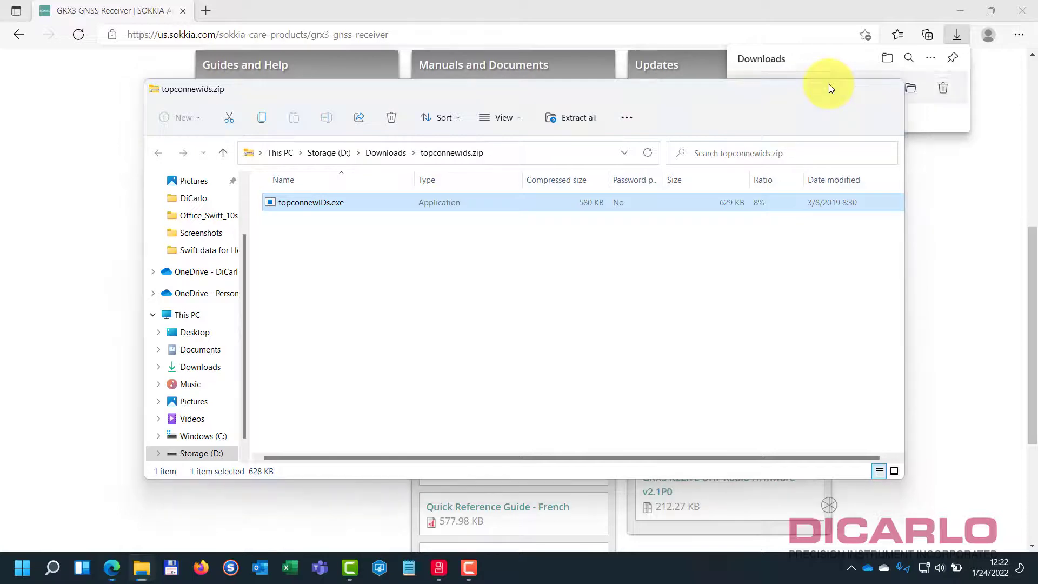
Step: Paste topconnewIDs.exe onto the desktop and run it to install the Topcon USB drivers
click(961, 14)
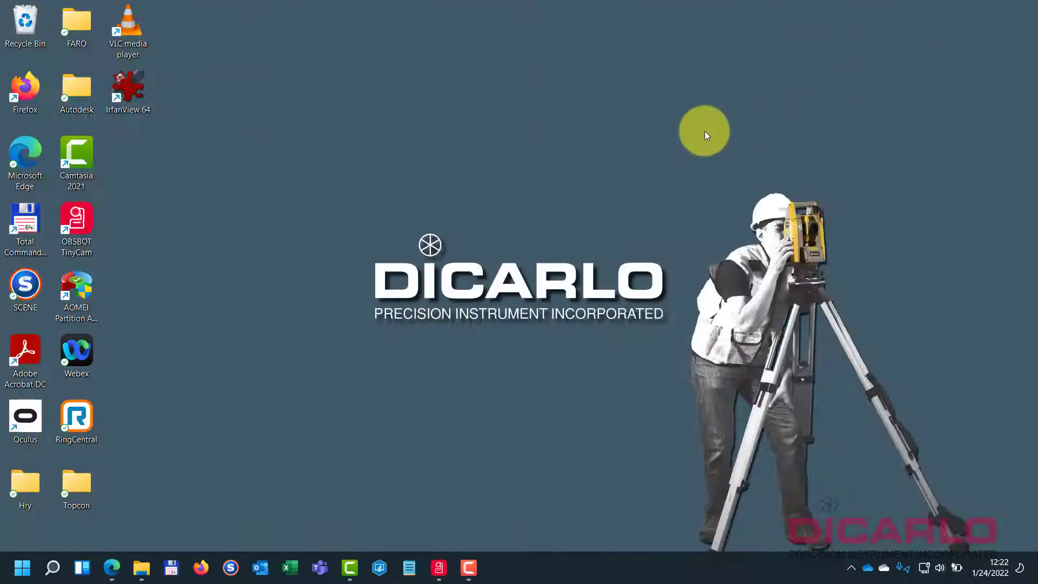
right_click(587, 136)
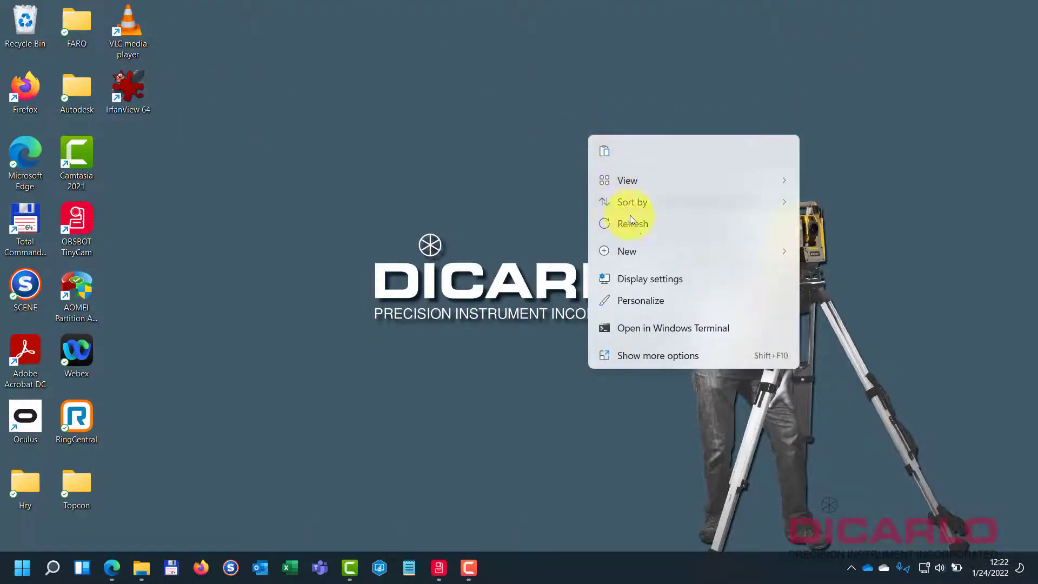
click(607, 157)
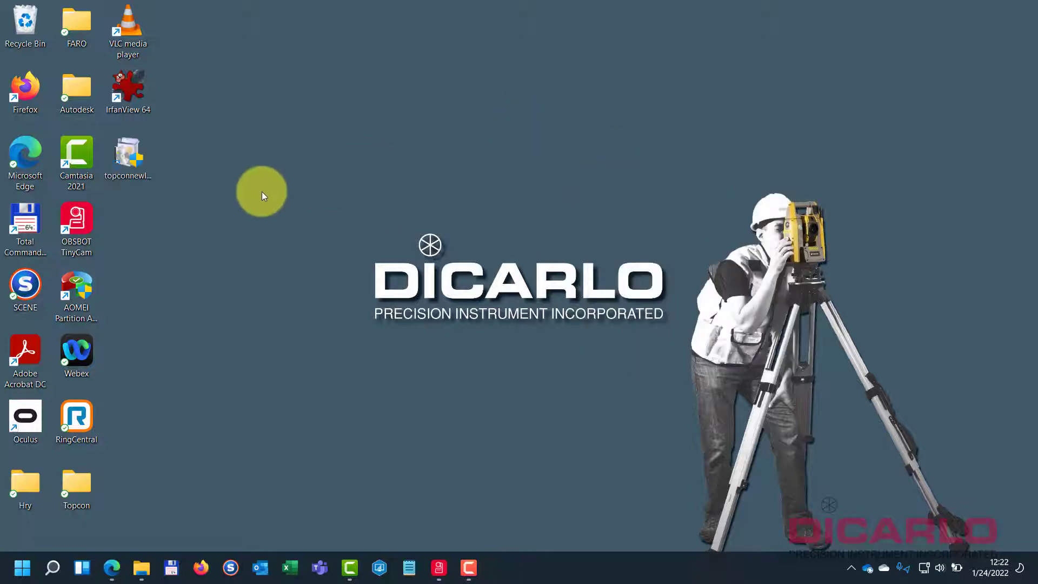
drag(134, 163, 130, 160)
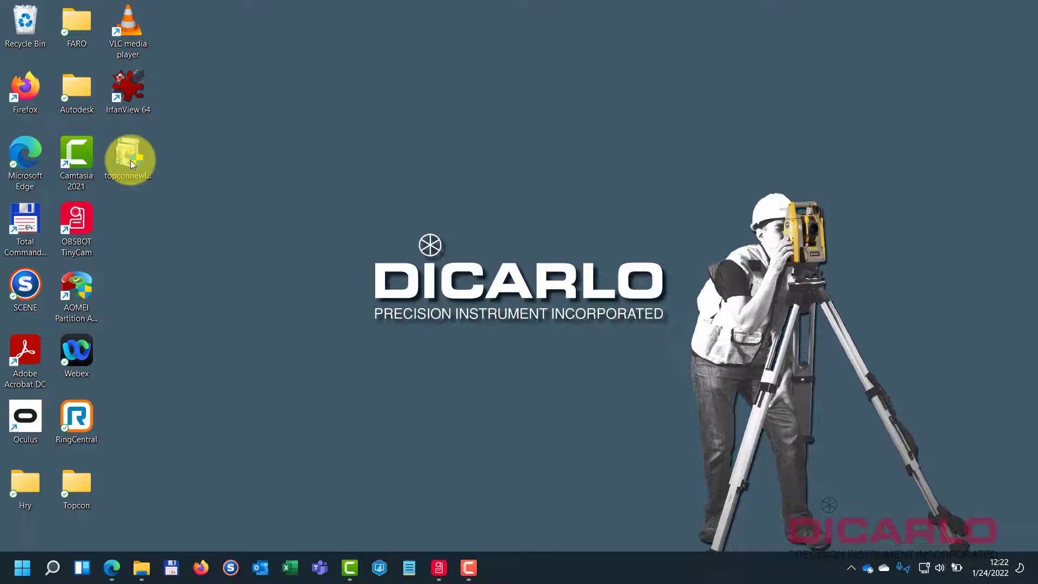
double_click(131, 160)
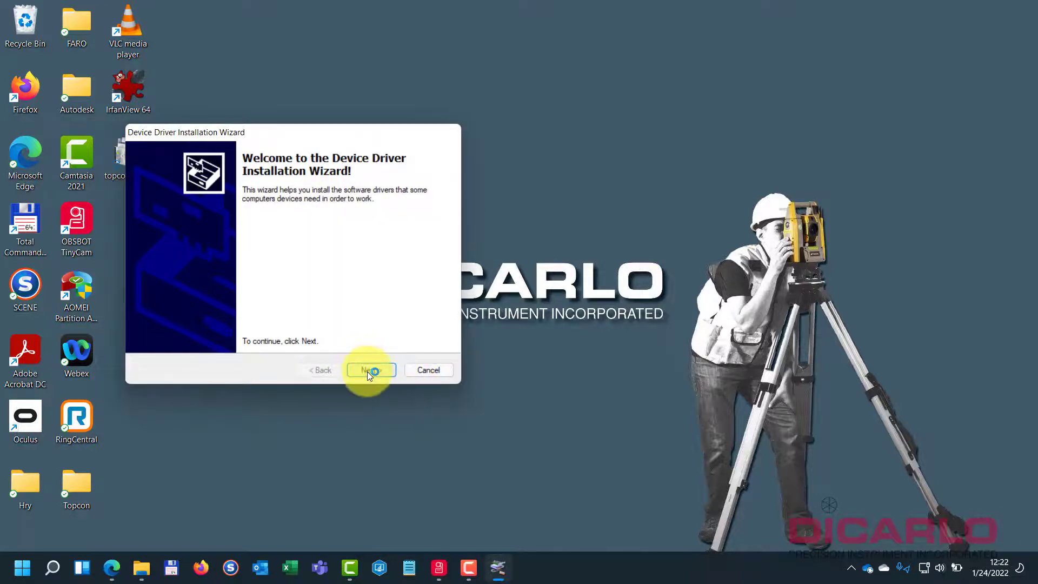
click(368, 371)
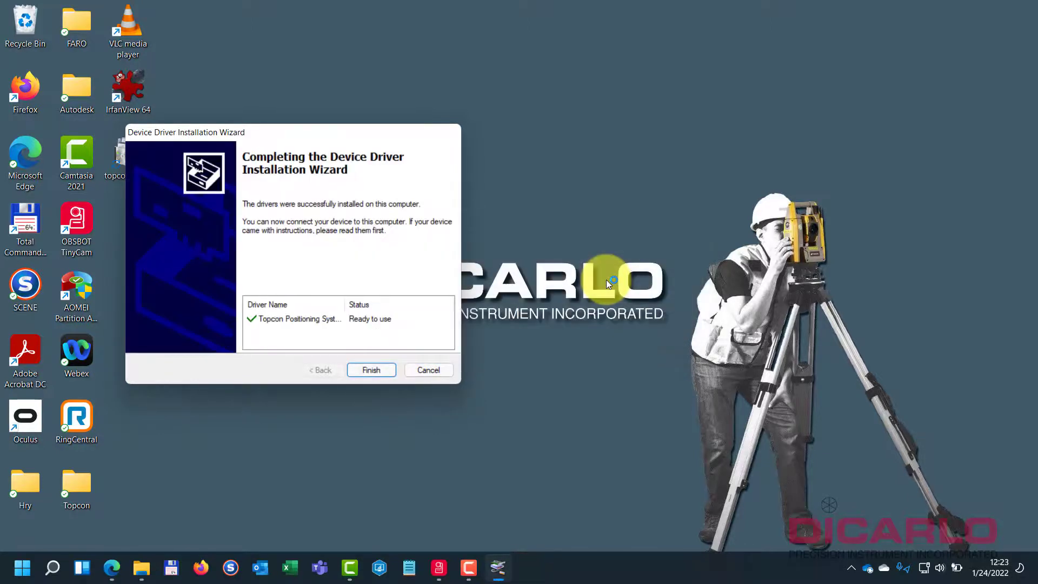
click(384, 369)
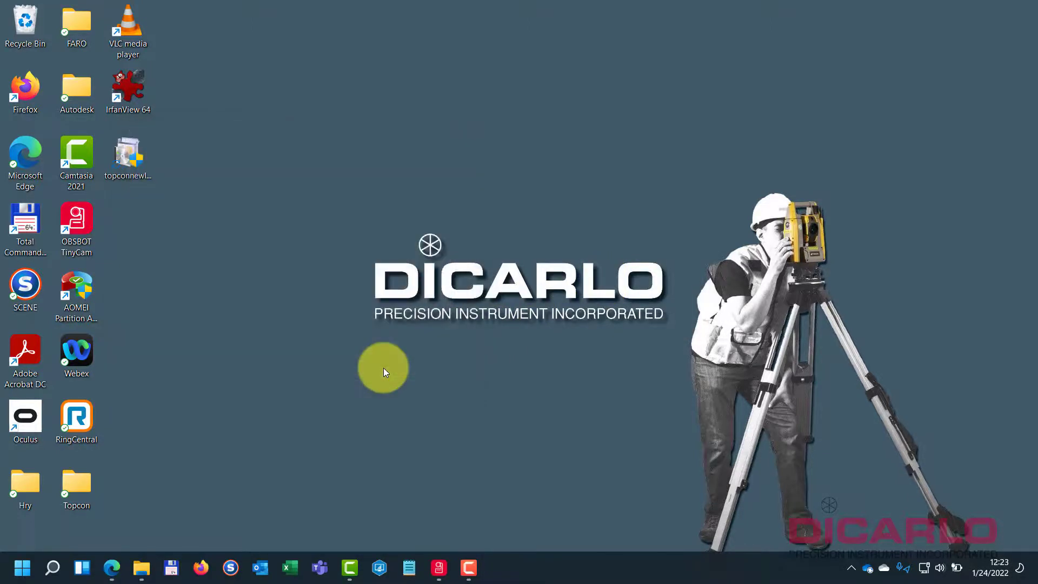